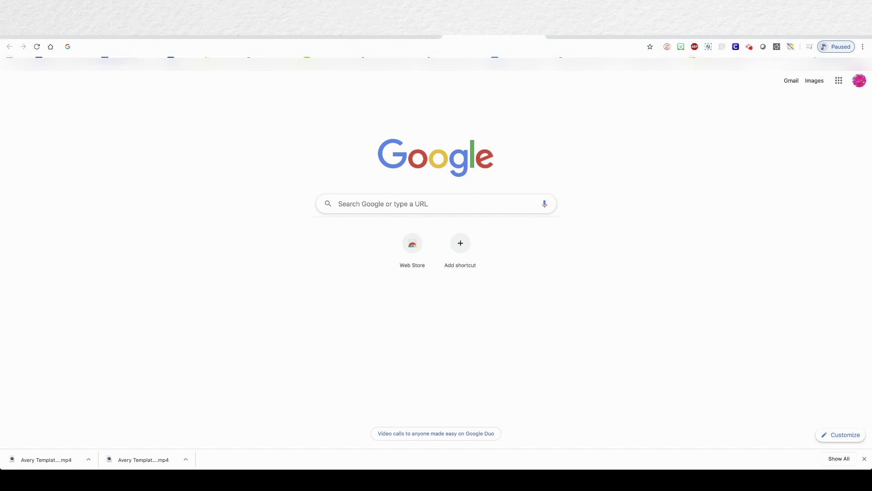
Search 'google drawing app' and launch Google Drawings from its Web Store listing.
{"action": "type", "text": "google dra"}
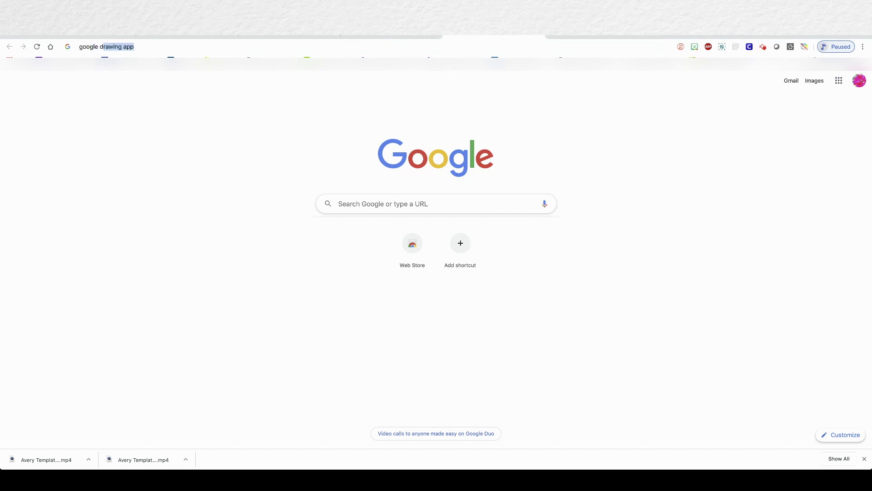
{"action": "type", "text": "wing app"}
{"action": "key", "text": "Return"}
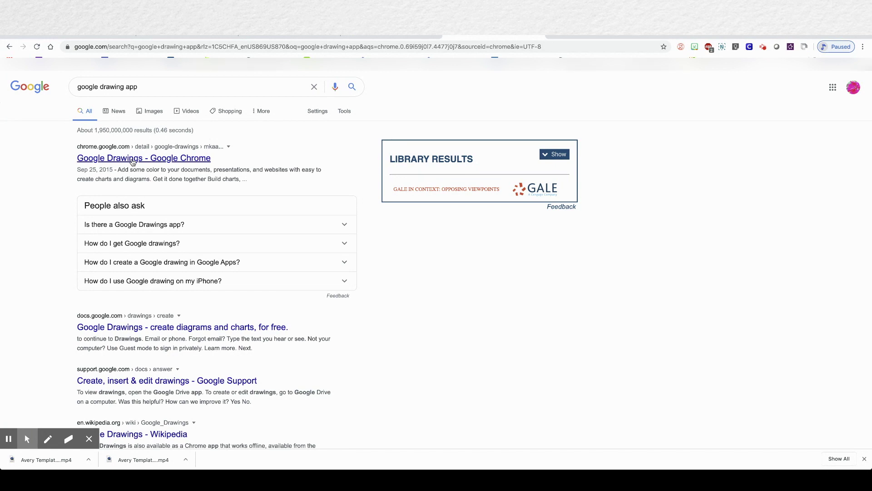
{"action": "left_click", "coordinate": [133, 162]}
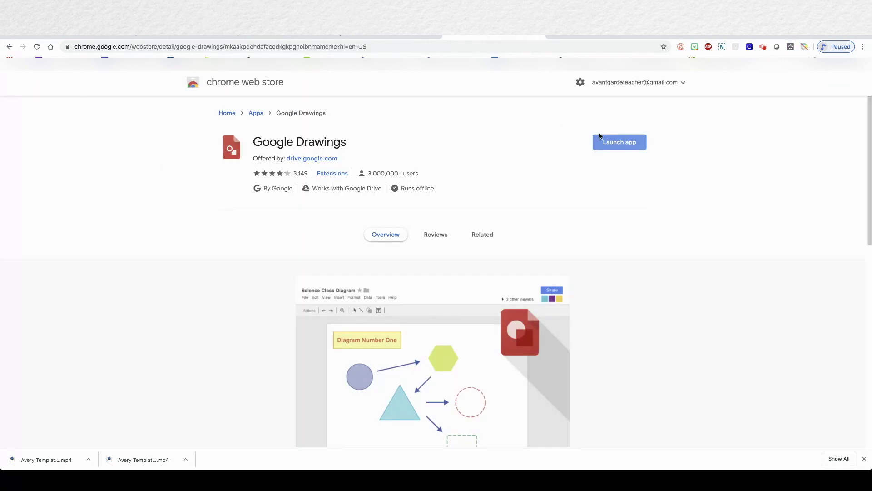
{"action": "left_click", "coordinate": [619, 142]}
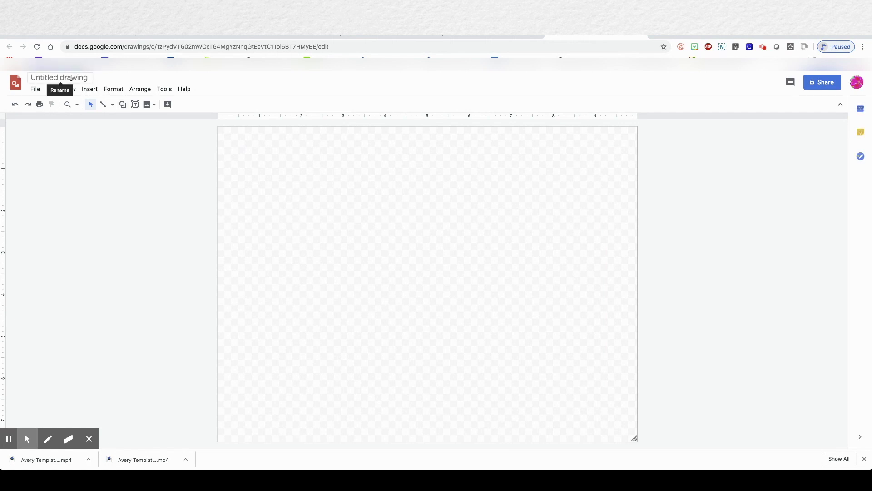
Rename the untitled drawing to 'sticker'.
{"action": "left_click", "coordinate": [87, 79]}
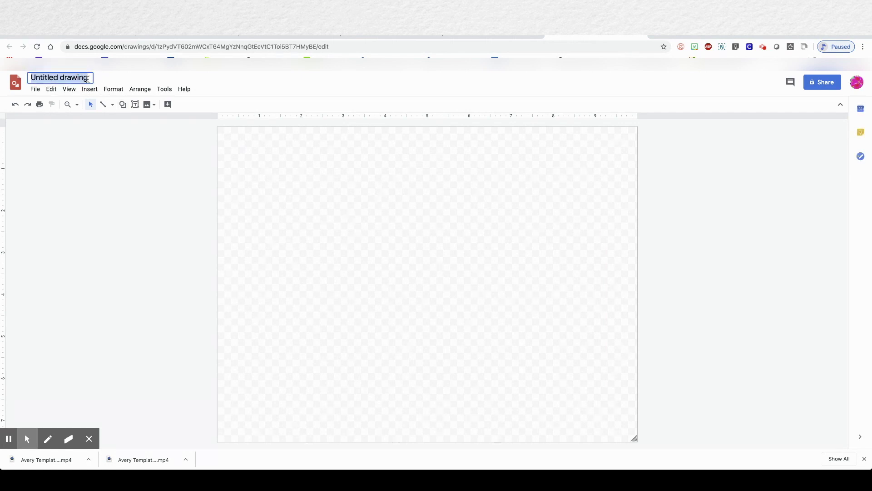
{"action": "type", "text": "stick"}
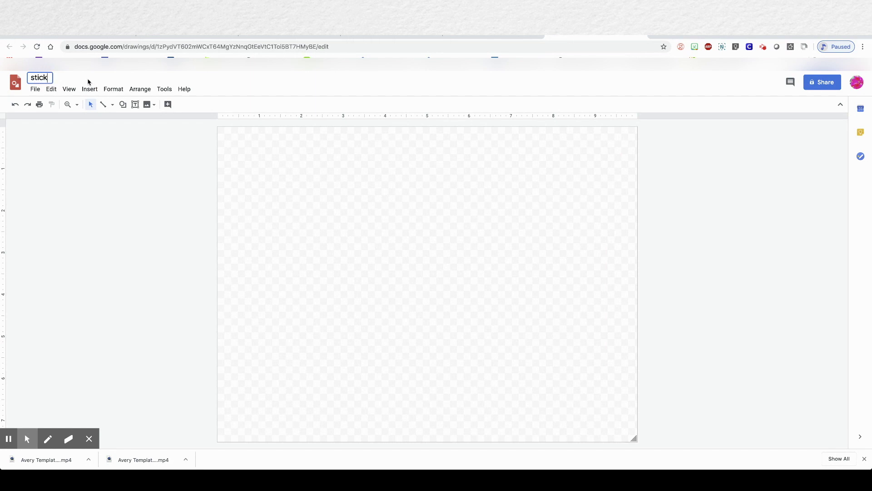
{"action": "type", "text": "er"}
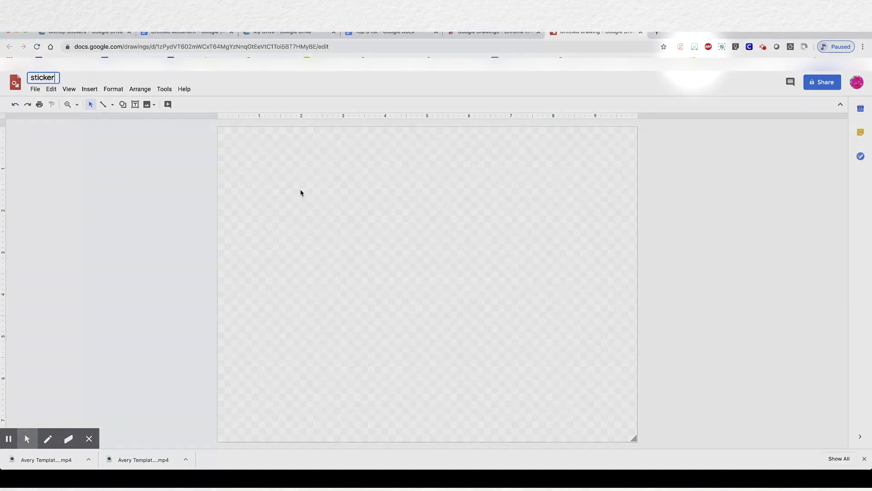
{"action": "left_click", "coordinate": [301, 190]}
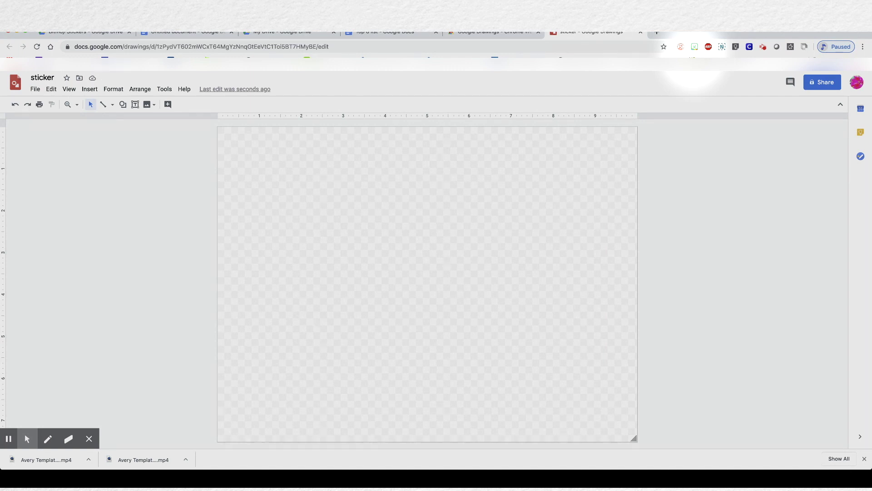
Drag the Excellent! Bitmoji image from the Bitmoji picker onto the canvas.
{"action": "left_click", "coordinate": [694, 47]}
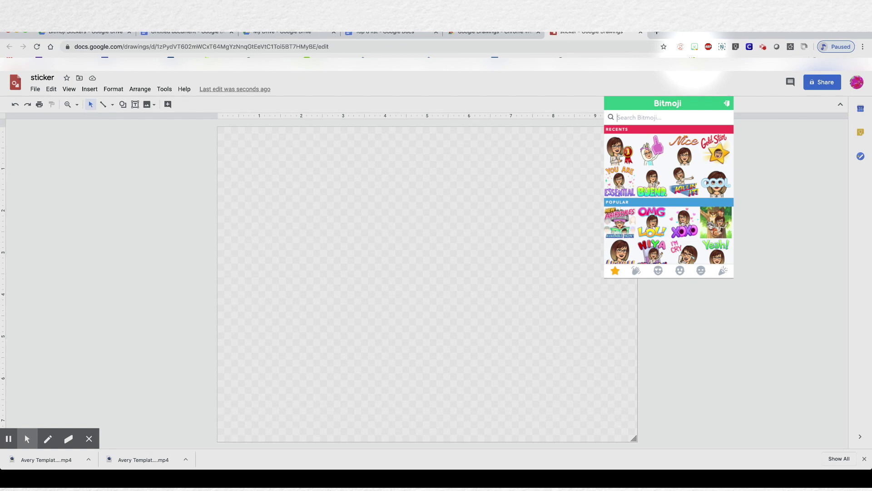
{"action": "key", "text": "Escape"}
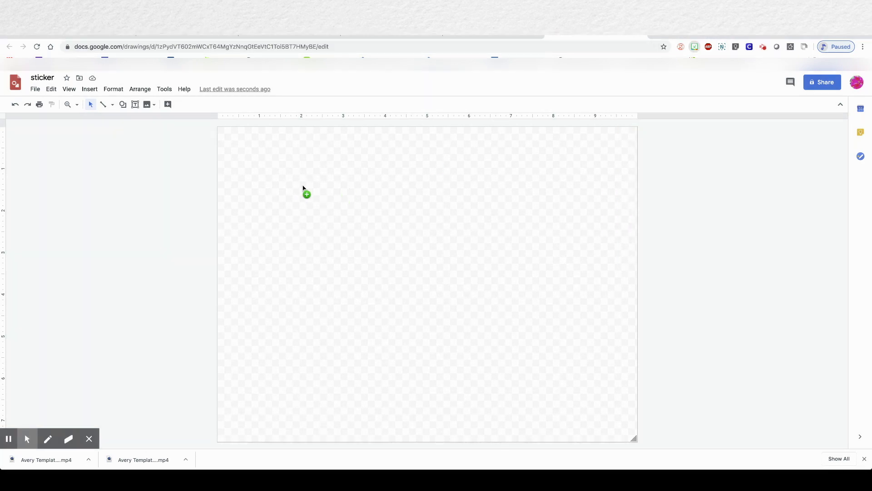
{"action": "left_click_drag", "start_coordinate": [532, 123], "coordinate": [306, 191]}
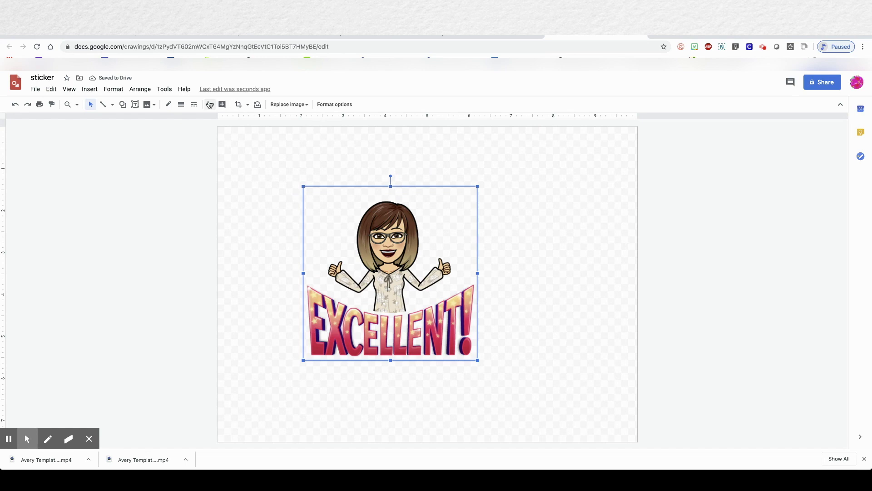
In Page setup, choose Custom and replace the 10 × 7.5 size with 2 × 2 inches.
{"action": "left_click", "coordinate": [35, 89]}
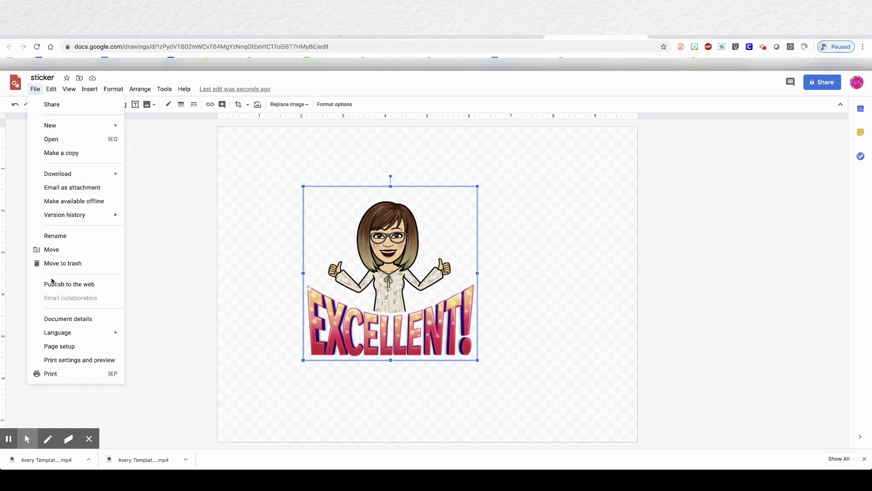
{"action": "left_click", "coordinate": [59, 347]}
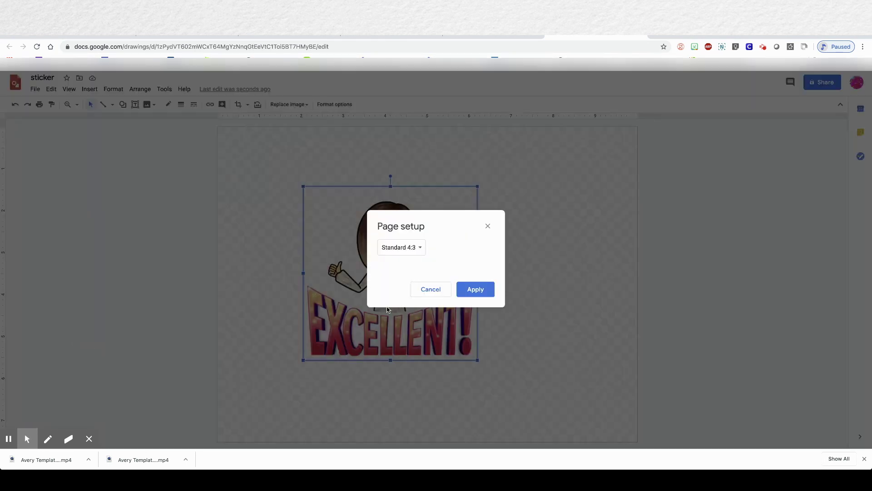
{"action": "left_click", "coordinate": [421, 249]}
{"action": "left_click", "coordinate": [422, 287]}
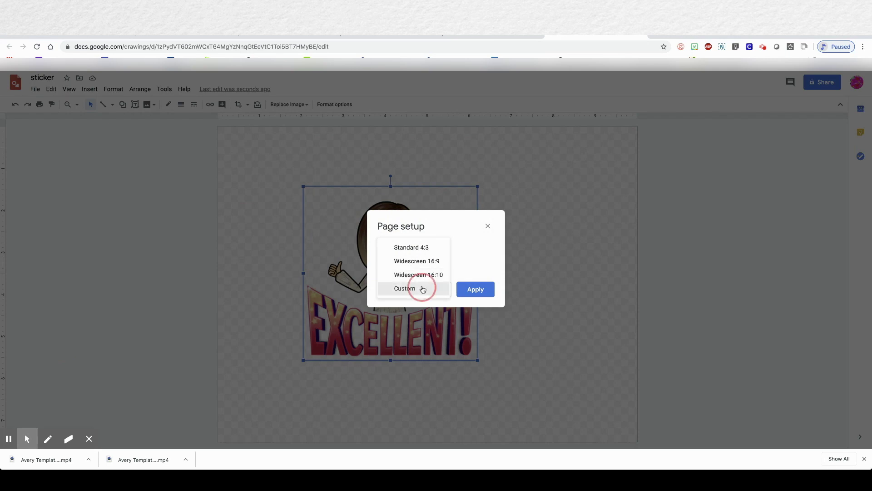
{"action": "left_click", "coordinate": [390, 269]}
{"action": "left_click_drag", "start_coordinate": [395, 268], "coordinate": [371, 270]}
{"action": "type", "text": "2"}
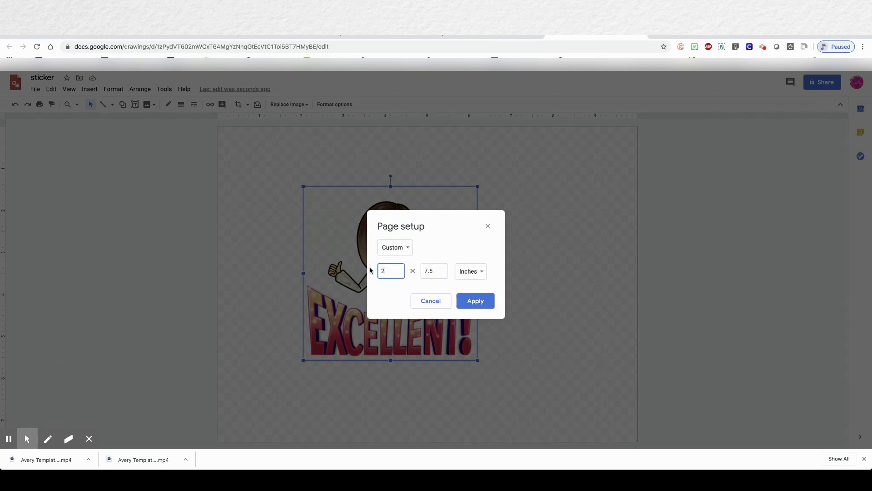
{"action": "left_click_drag", "start_coordinate": [432, 271], "coordinate": [421, 270]}
Apply the 2 × 2 inch page and draw a text box across the purple frame's top.
{"action": "left_click", "coordinate": [472, 300]}
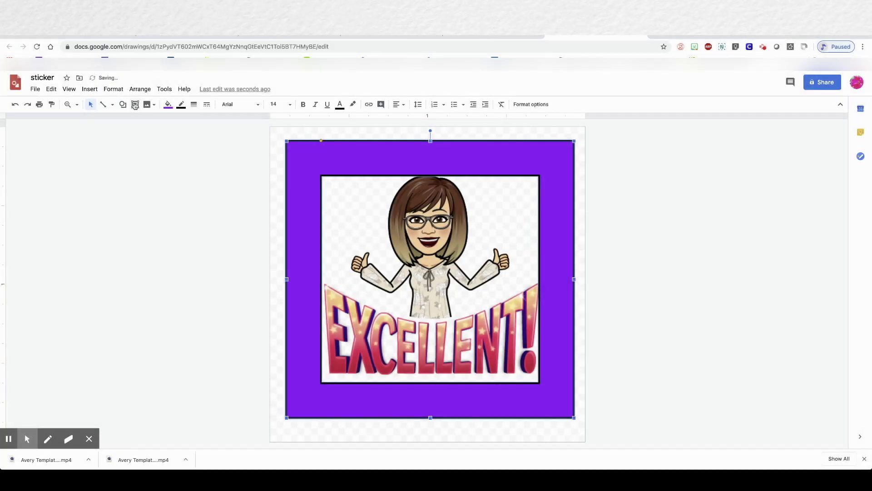
{"action": "left_click", "coordinate": [135, 104]}
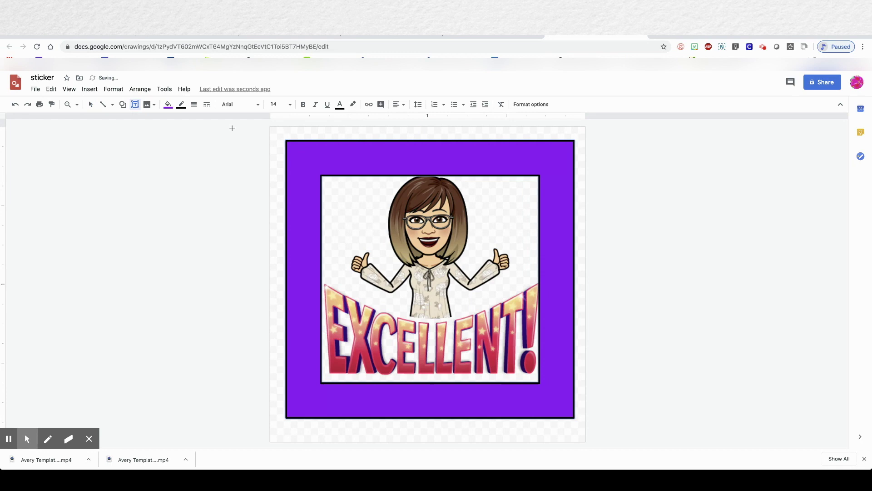
{"action": "left_click_drag", "start_coordinate": [346, 147], "coordinate": [530, 170]}
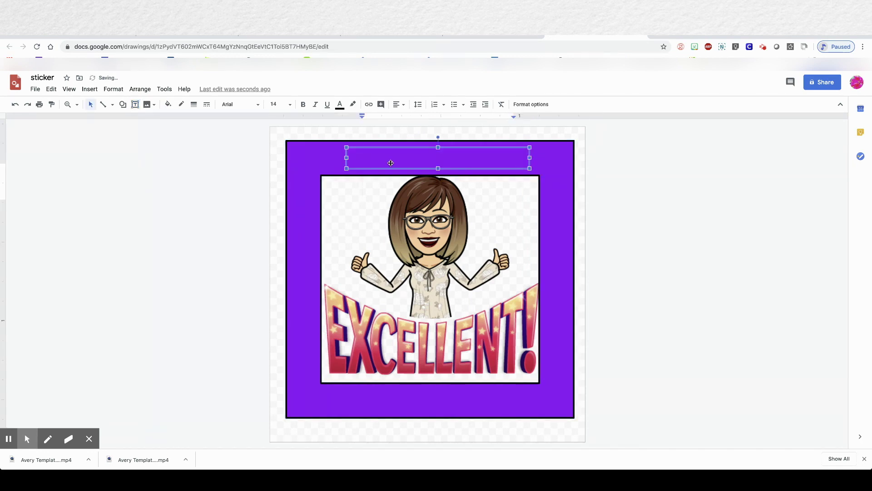
{"action": "left_click_drag", "start_coordinate": [346, 157], "coordinate": [336, 157]}
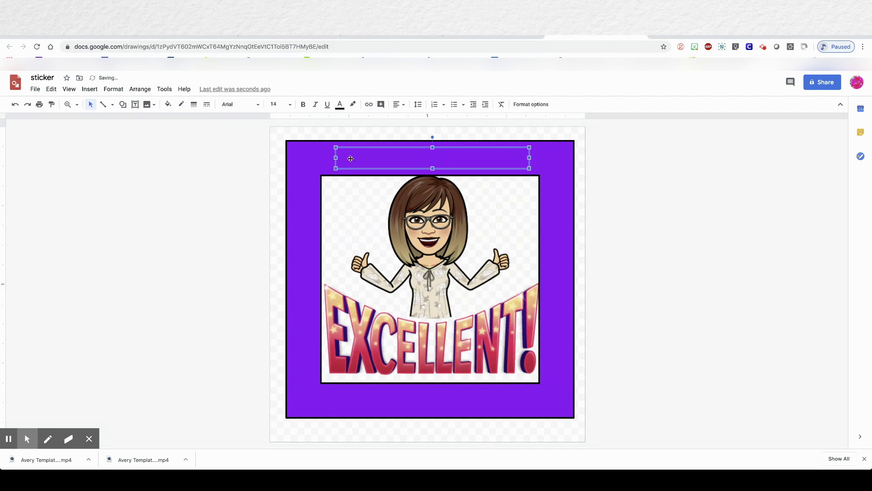
{"action": "left_click", "coordinate": [351, 159]}
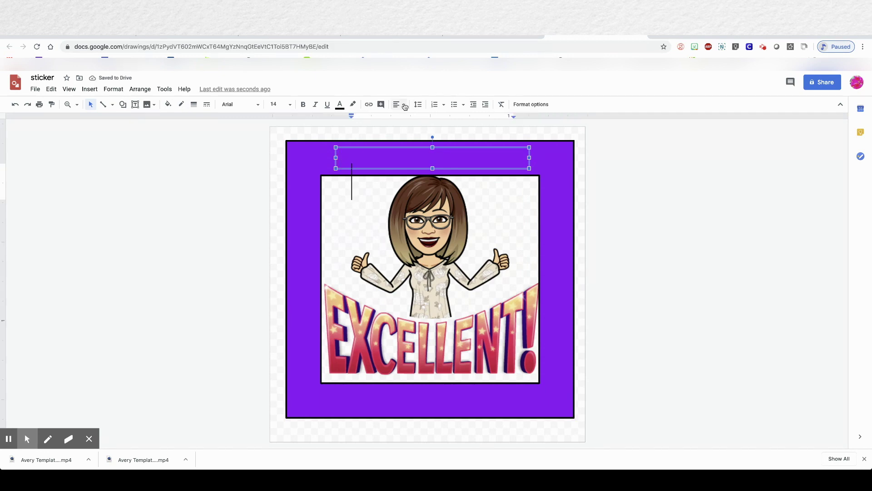
Center-align the text box and type the heading 'Your Work Was'.
{"action": "left_click", "coordinate": [405, 106]}
{"action": "left_click", "coordinate": [411, 130]}
{"action": "left_click", "coordinate": [401, 105]}
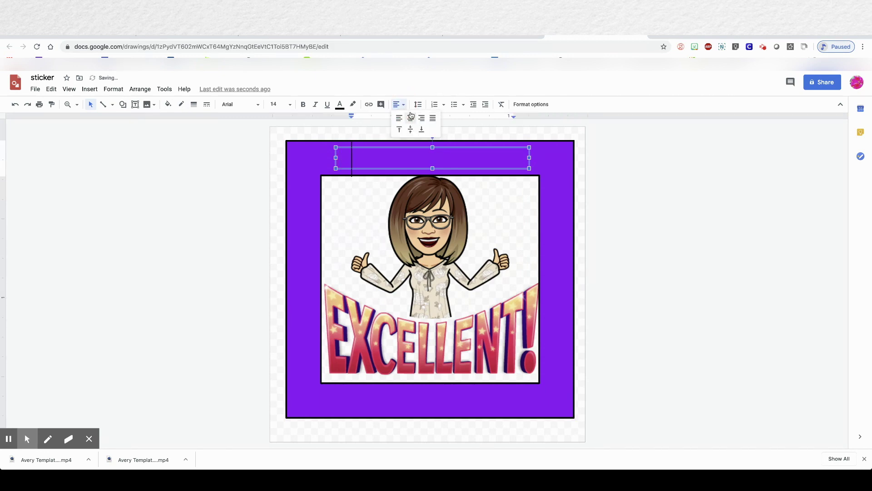
{"action": "left_click", "coordinate": [410, 118]}
{"action": "type", "text": "AGT"}
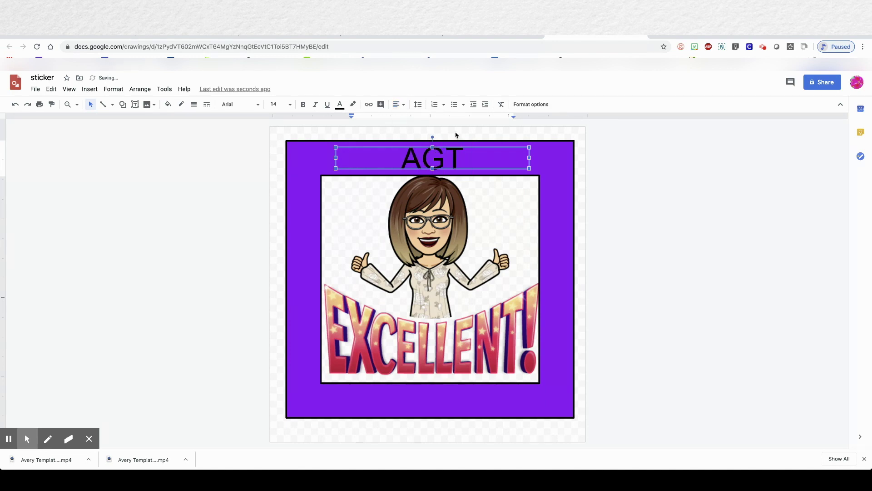
{"action": "type", "text": " Sa"}
{"action": "key", "text": "BackSpace"}
{"action": "key", "text": "BackSpace"}
{"action": "key", "text": "BackSpace"}
{"action": "key", "text": "BackSpace"}
{"action": "type", "text": "You "}
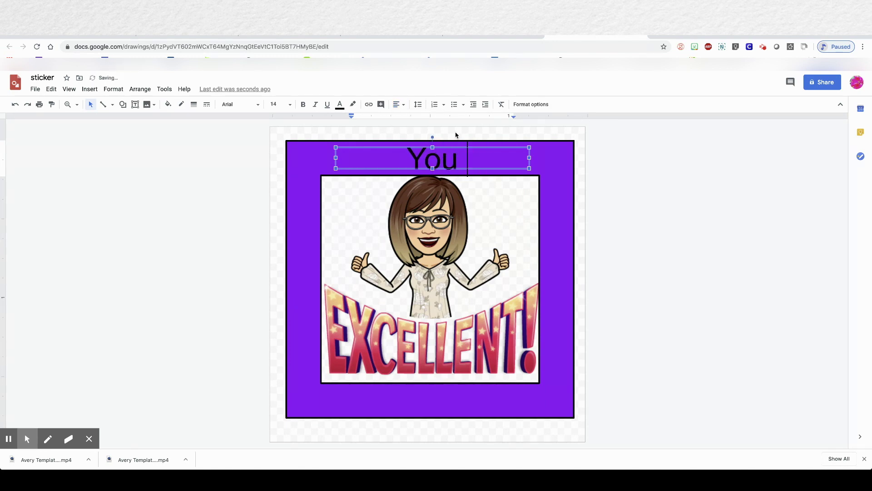
{"action": "type", "text": "r Work W"}
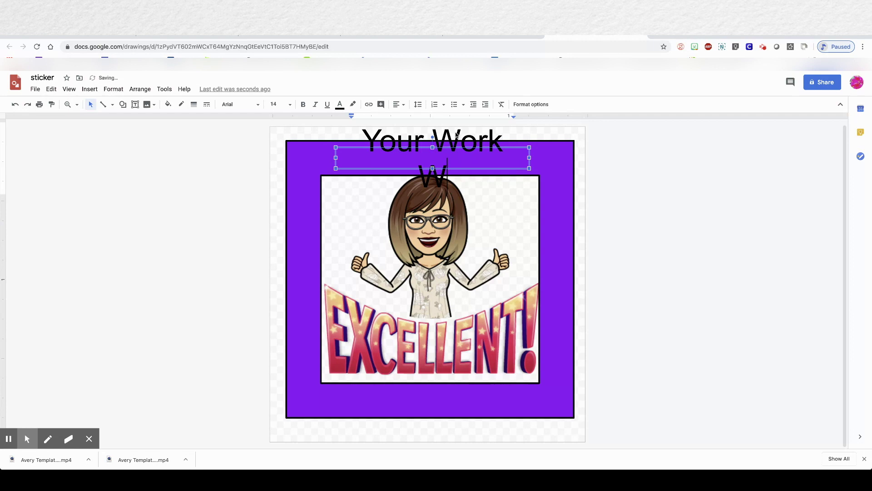
{"action": "type", "text": "as"}
Format the heading as size 10, Lobster font, red text.
{"action": "key", "text": "ctrl+a"}
{"action": "left_click", "coordinate": [274, 104]}
{"action": "left_click", "coordinate": [280, 183]}
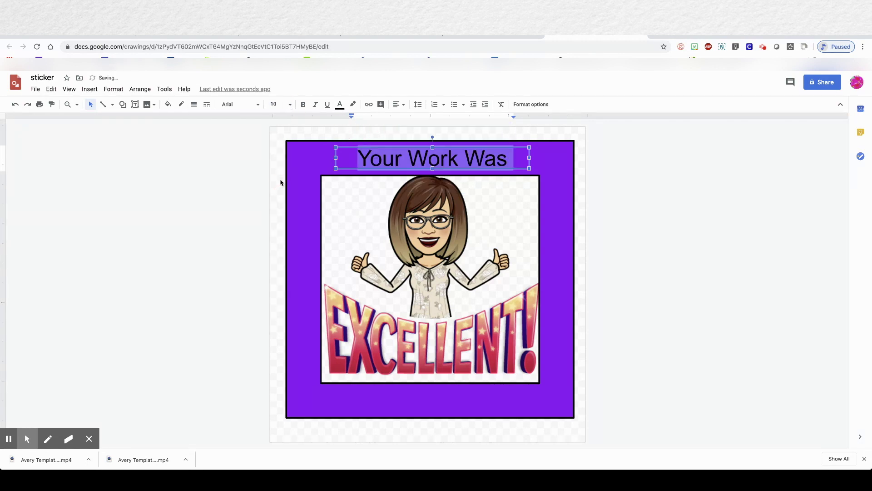
{"action": "left_click", "coordinate": [240, 104]}
{"action": "left_click", "coordinate": [261, 165]}
{"action": "left_click", "coordinate": [340, 104]}
{"action": "left_click", "coordinate": [352, 150]}
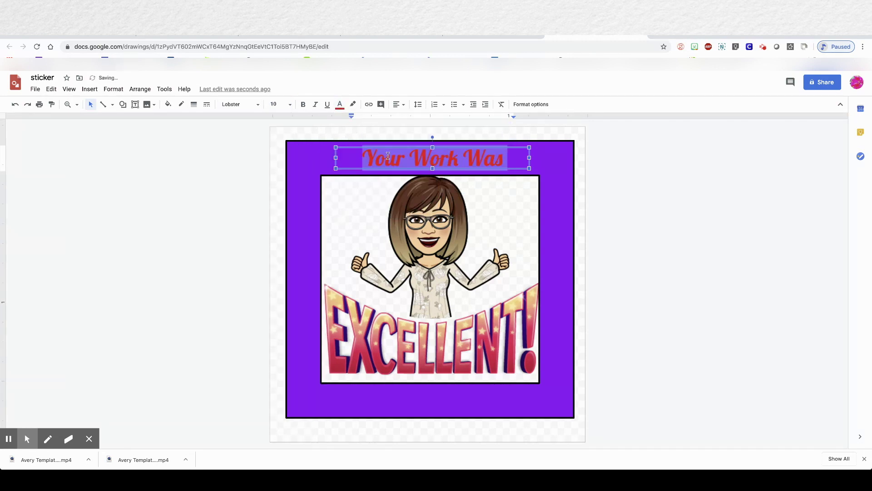
{"action": "left_click", "coordinate": [309, 160]}
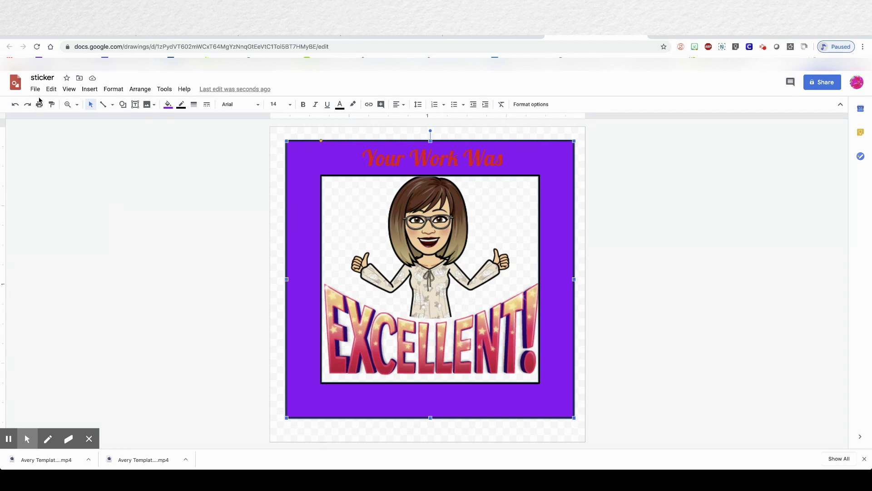
Download the sticker as a PNG image, then open the downloaded Avery template video.
{"action": "left_click", "coordinate": [34, 88]}
{"action": "mouse_move", "coordinate": [57, 174]}
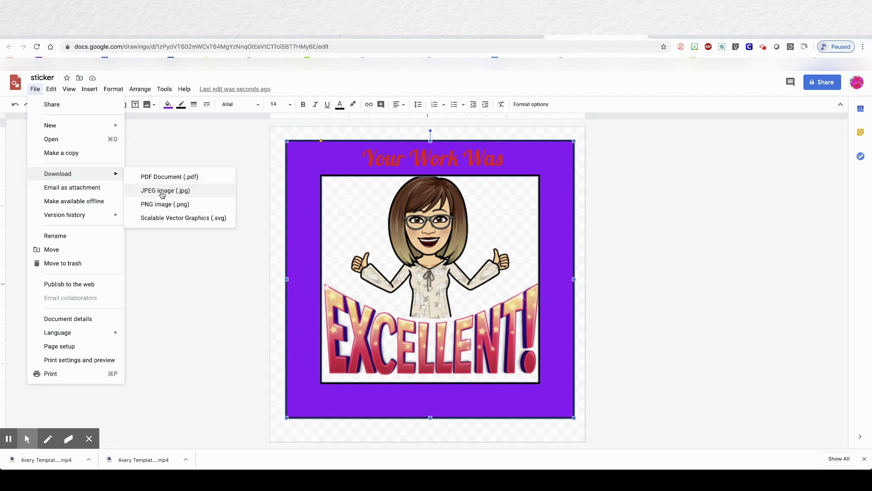
{"action": "left_click", "coordinate": [161, 207]}
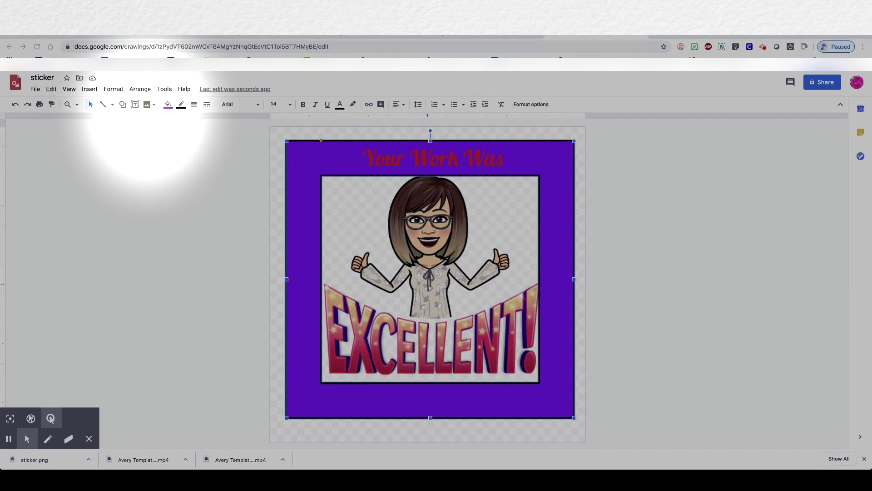
{"action": "left_click", "coordinate": [51, 419]}
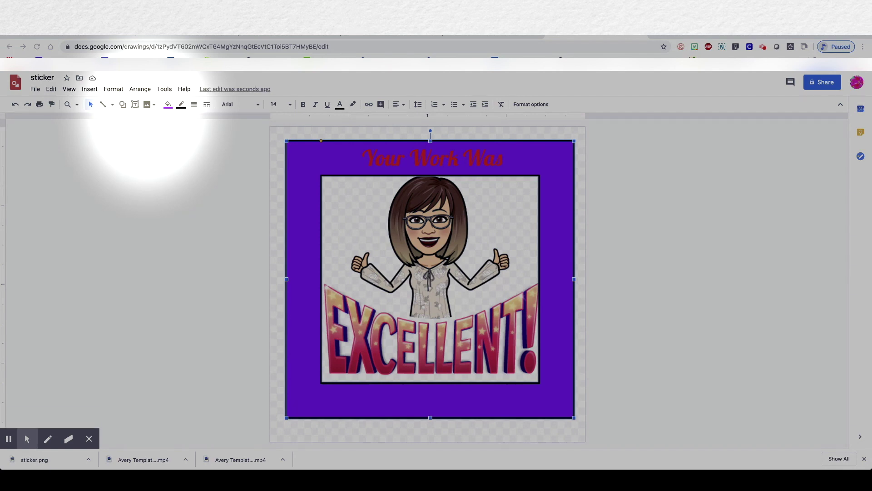
{"action": "left_click", "coordinate": [165, 462]}
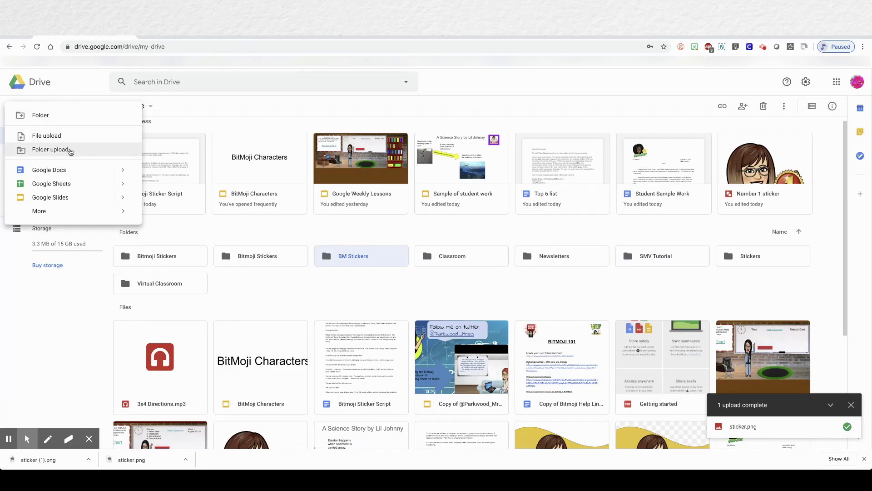
Dismiss the New menu options once sticker.png has uploaded to My Drive.
{"action": "left_click", "coordinate": [62, 151]}
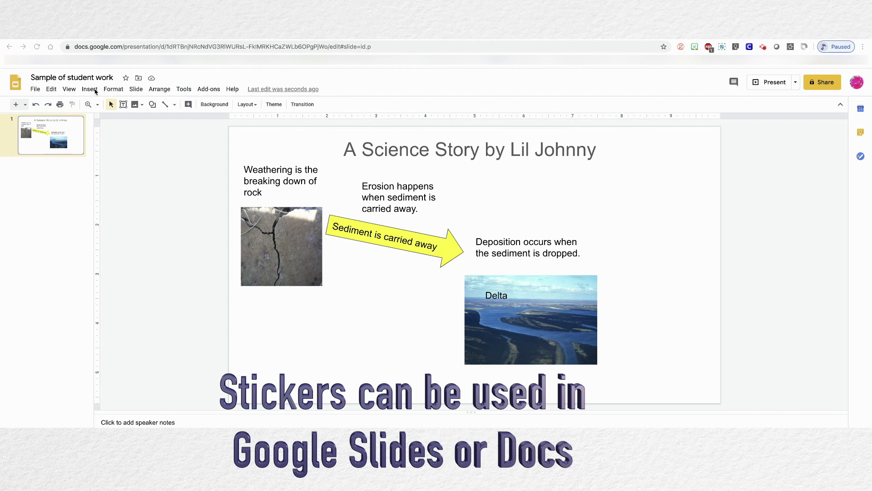
Insert the Excellent sticker from Drive, then move it to the top-right corner and shrink it.
{"action": "left_click", "coordinate": [89, 90]}
{"action": "mouse_move", "coordinate": [103, 104]}
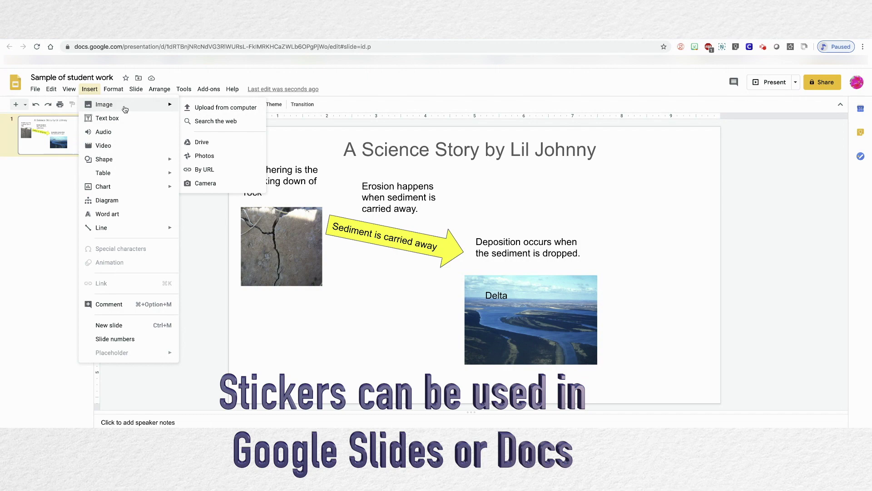
{"action": "left_click", "coordinate": [201, 142]}
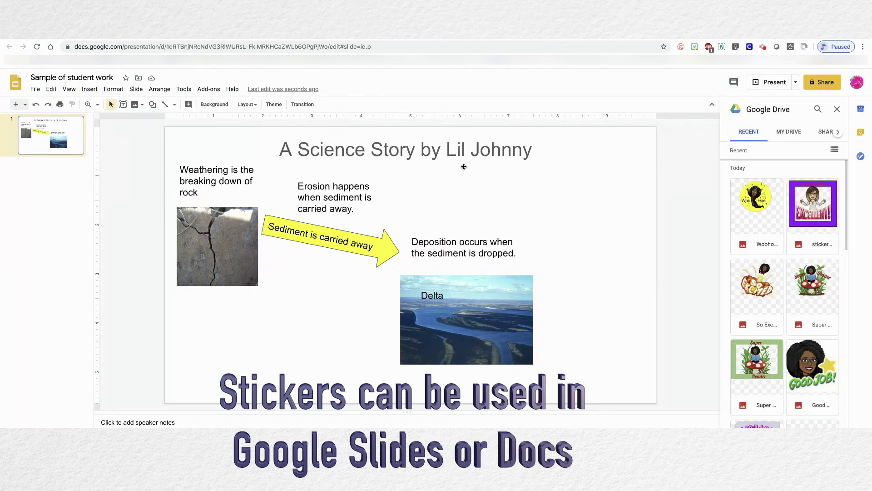
{"action": "left_click_drag", "start_coordinate": [819, 210], "coordinate": [572, 136]}
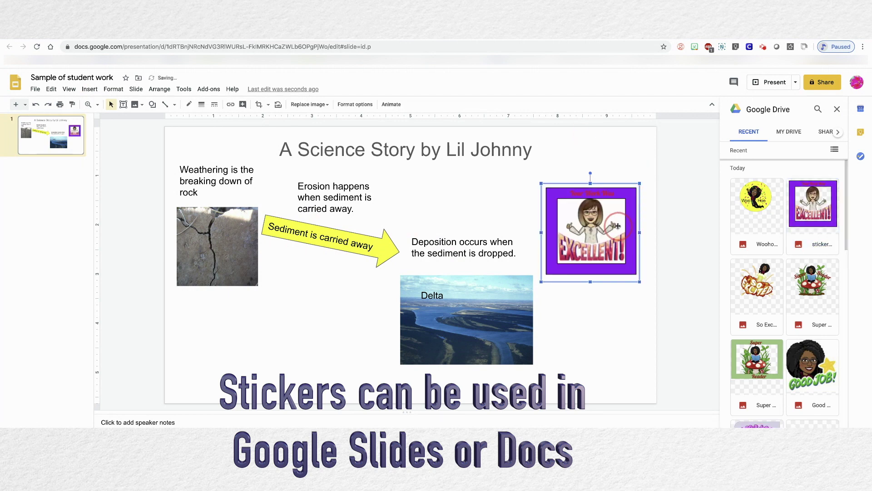
{"action": "left_click_drag", "start_coordinate": [618, 226], "coordinate": [625, 175]}
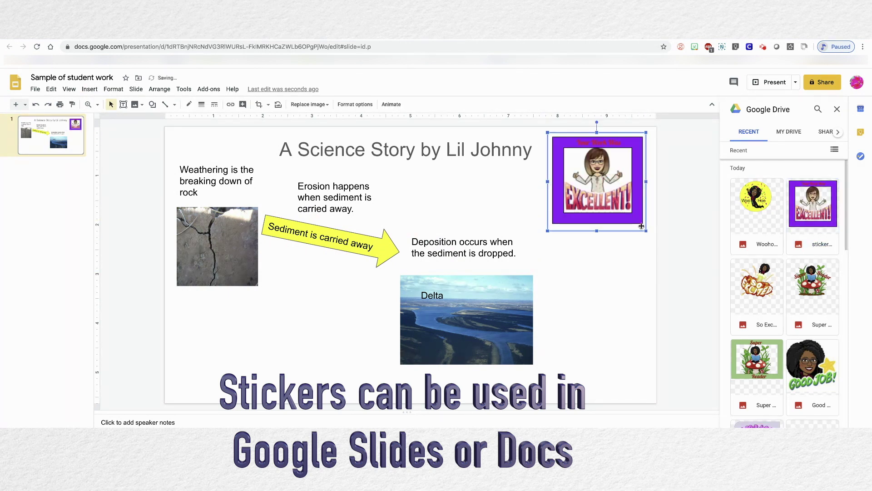
{"action": "left_click_drag", "start_coordinate": [642, 226], "coordinate": [607, 189]}
{"action": "left_click", "coordinate": [679, 243]}
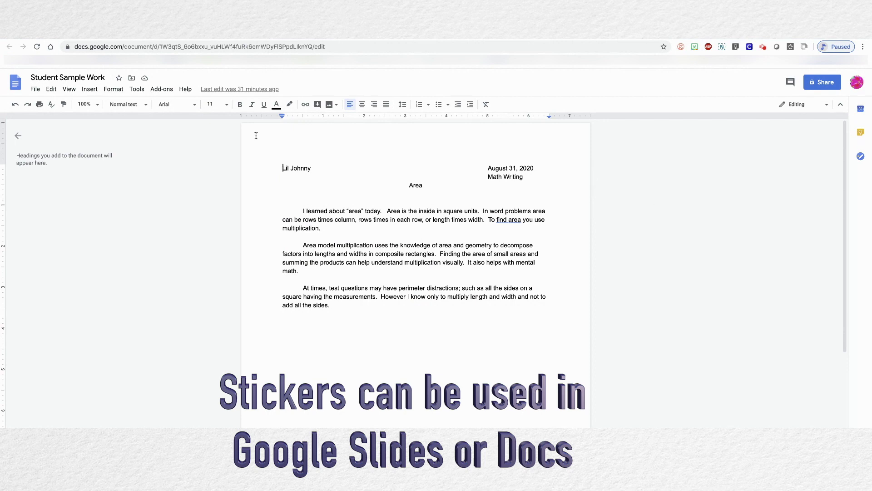
Insert the Good Job sticker from Drive into the Area writing and set Wrap text.
{"action": "left_click", "coordinate": [92, 90]}
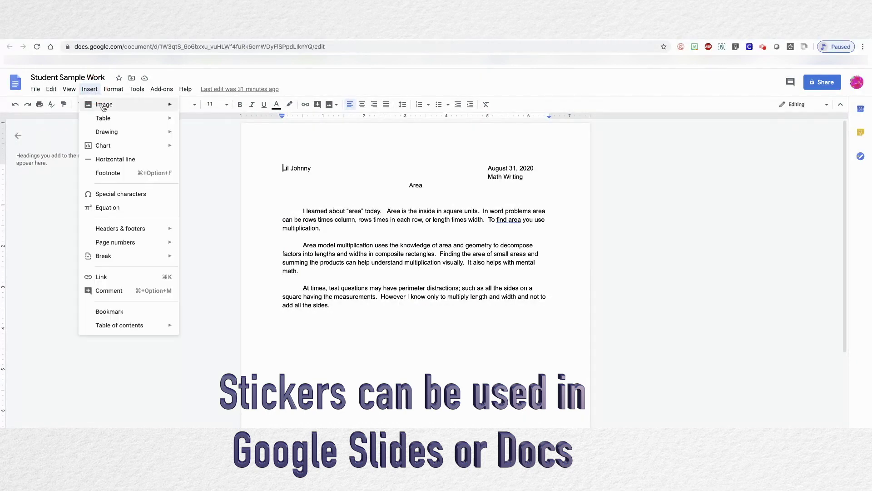
{"action": "mouse_move", "coordinate": [103, 104]}
{"action": "left_click", "coordinate": [224, 141]}
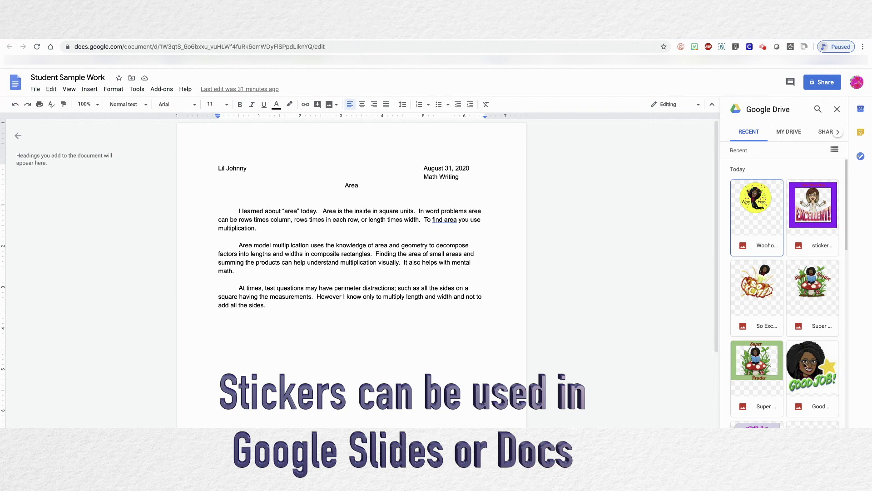
{"action": "mouse_move", "coordinate": [806, 365]}
{"action": "left_mouse_down"}
{"action": "mouse_move", "coordinate": [612, 284]}
{"action": "mouse_move", "coordinate": [458, 138]}
{"action": "left_mouse_up"}
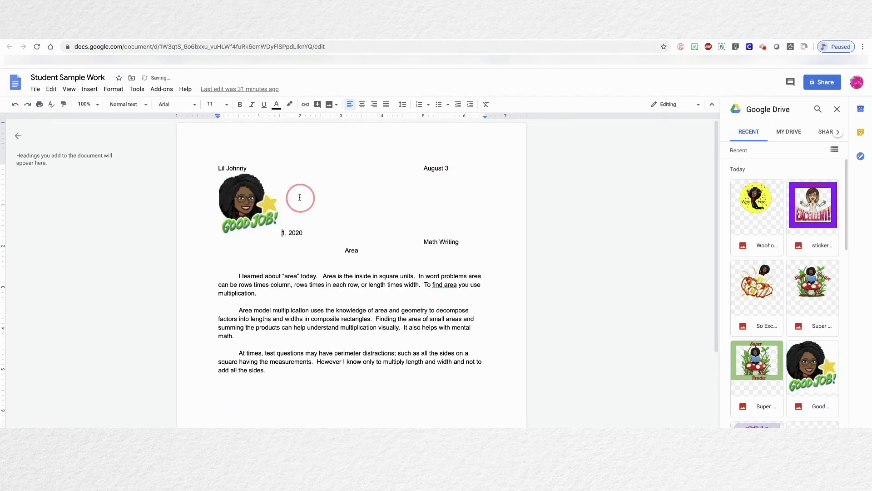
{"action": "left_click", "coordinate": [254, 200]}
{"action": "left_click", "coordinate": [245, 248]}
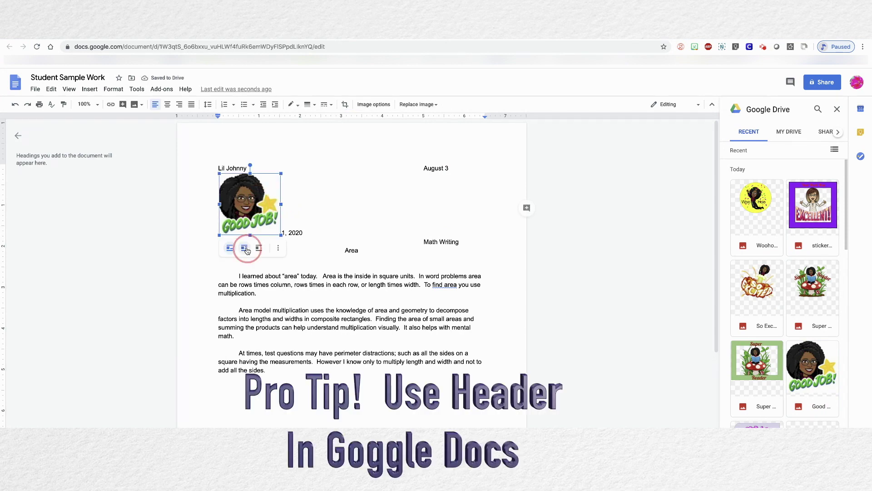
Cut the Good Job sticker from the body, add a header, and insert it there from Drive.
{"action": "key", "text": "ctrl+x"}
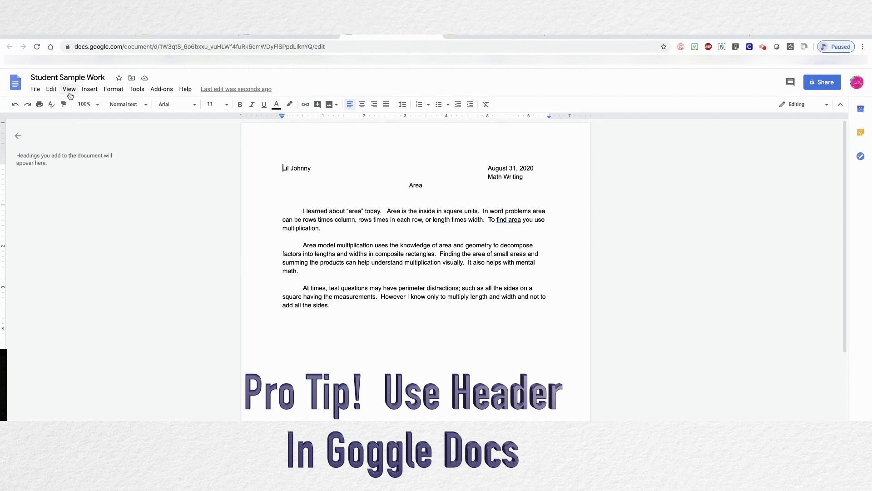
{"action": "left_click", "coordinate": [89, 89]}
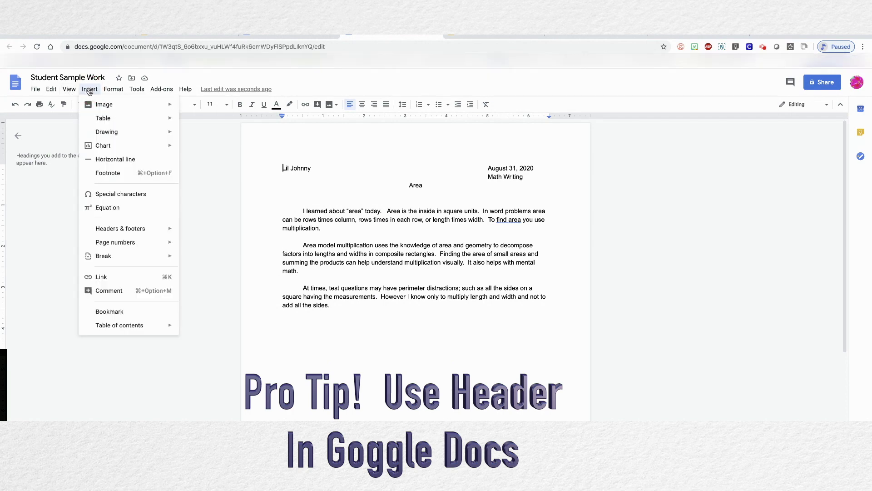
{"action": "mouse_move", "coordinate": [120, 228]}
{"action": "left_click", "coordinate": [204, 235]}
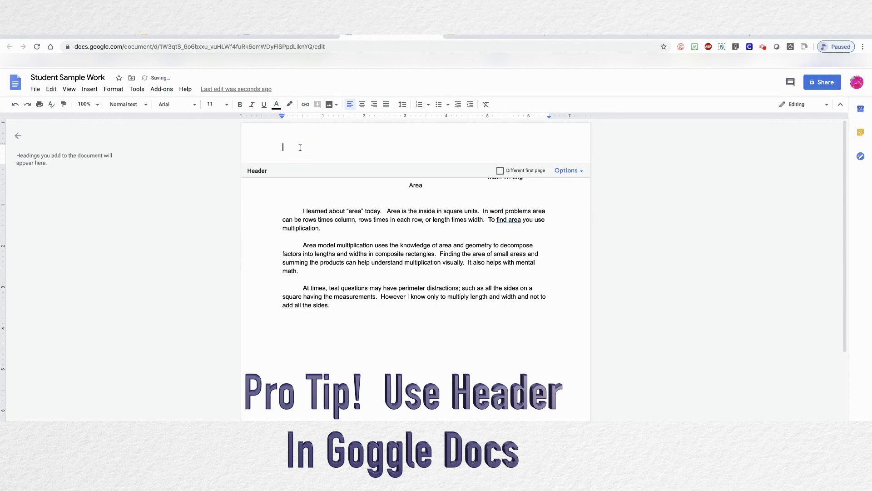
{"action": "left_click", "coordinate": [90, 89]}
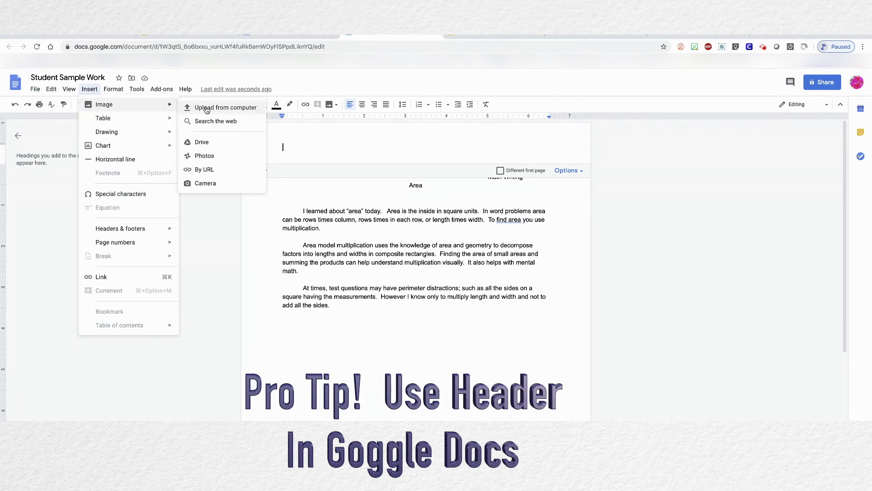
{"action": "left_click", "coordinate": [205, 142]}
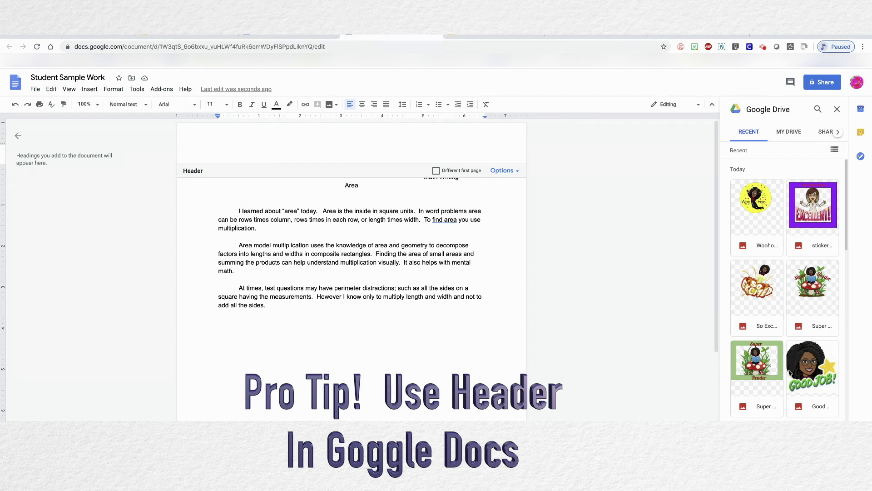
{"action": "left_click_drag", "start_coordinate": [802, 370], "coordinate": [203, 130]}
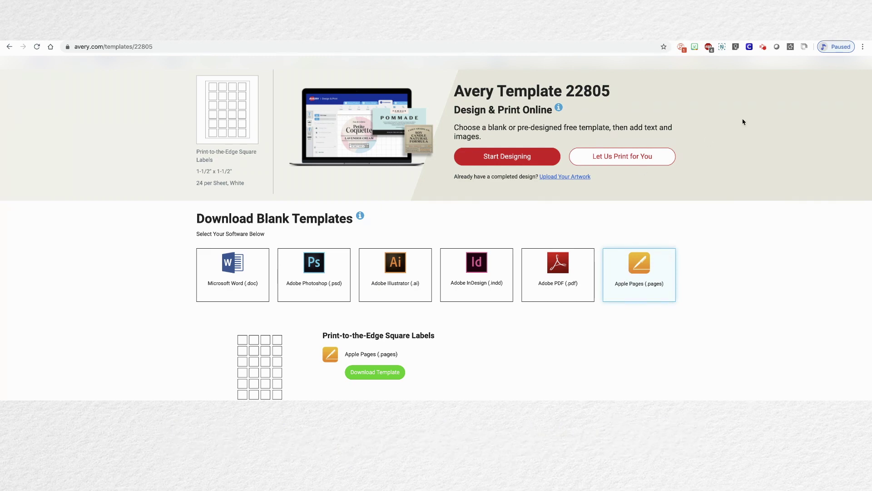
{"action": "left_click", "coordinate": [765, 48]}
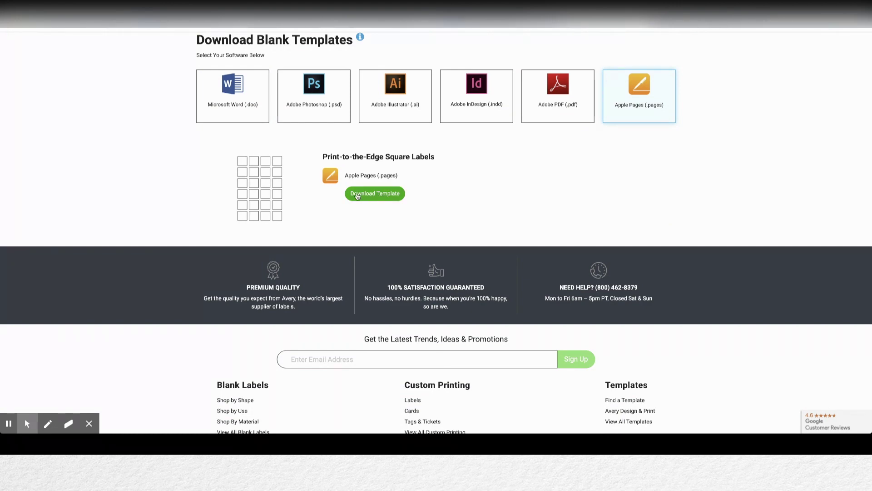
{"action": "left_click", "coordinate": [367, 195]}
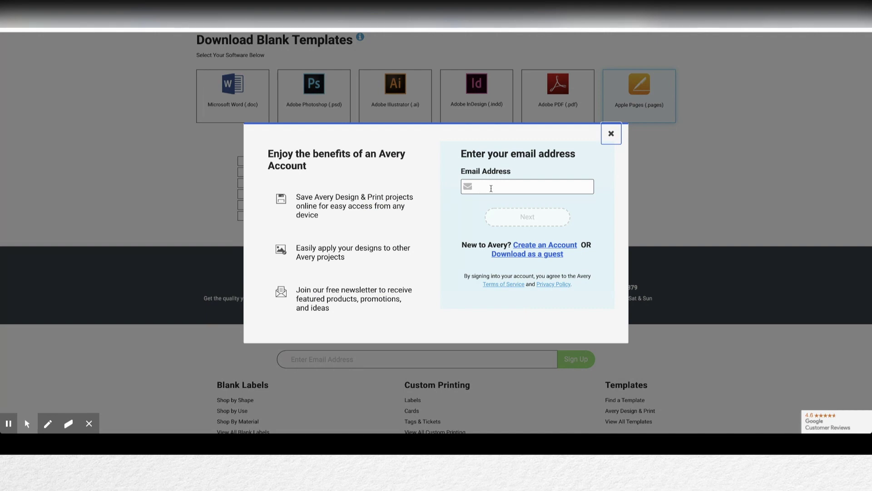
{"action": "left_click", "coordinate": [491, 188]}
{"action": "left_click", "coordinate": [507, 254]}
{"action": "left_click", "coordinate": [495, 219]}
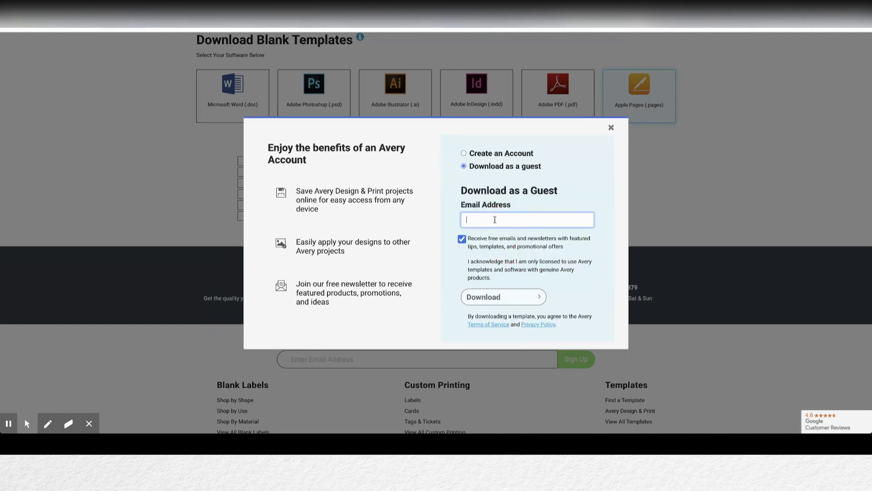
{"action": "left_click", "coordinate": [462, 239]}
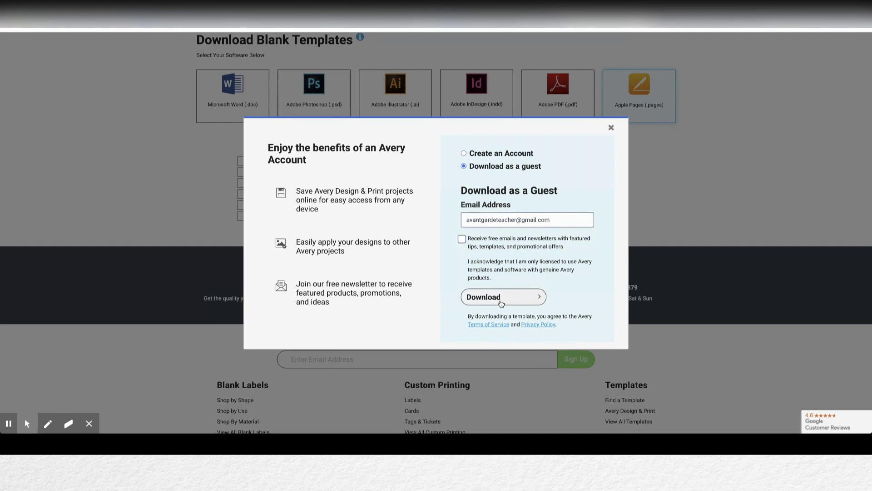
{"action": "left_click", "coordinate": [500, 301]}
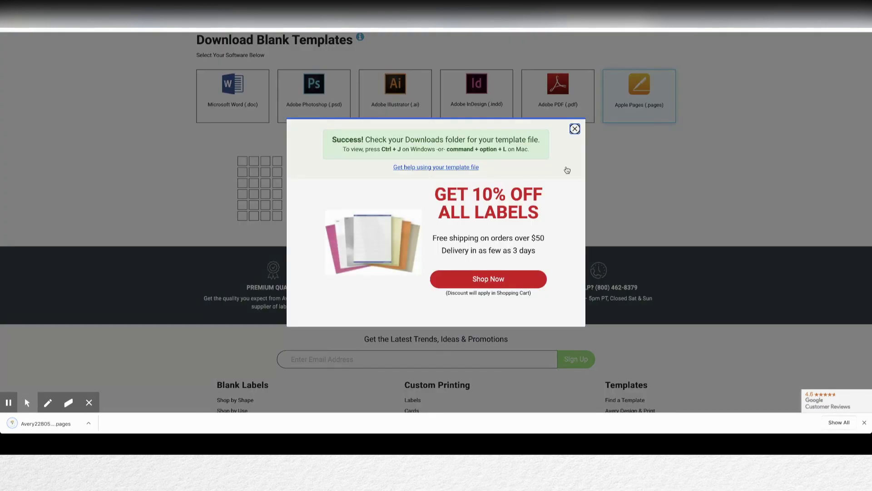
{"action": "left_click", "coordinate": [575, 130]}
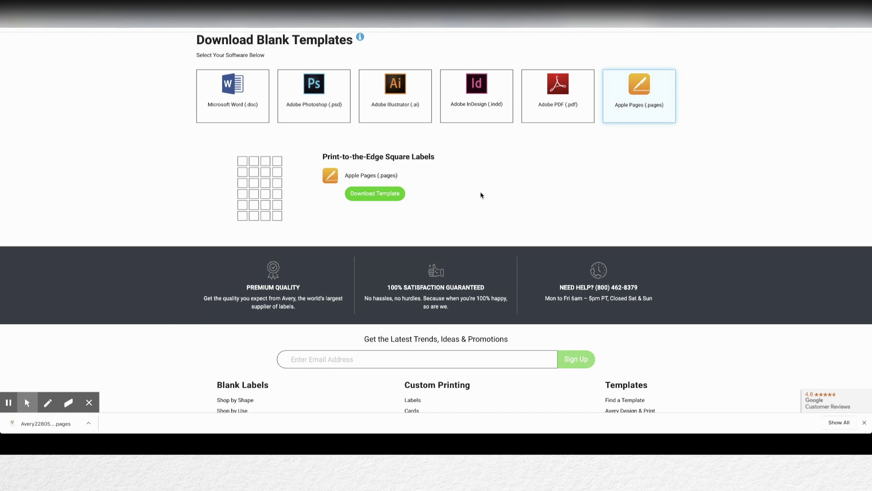
{"action": "scroll", "coordinate": [480, 196], "scroll_direction": "down", "scroll_amount": 3}
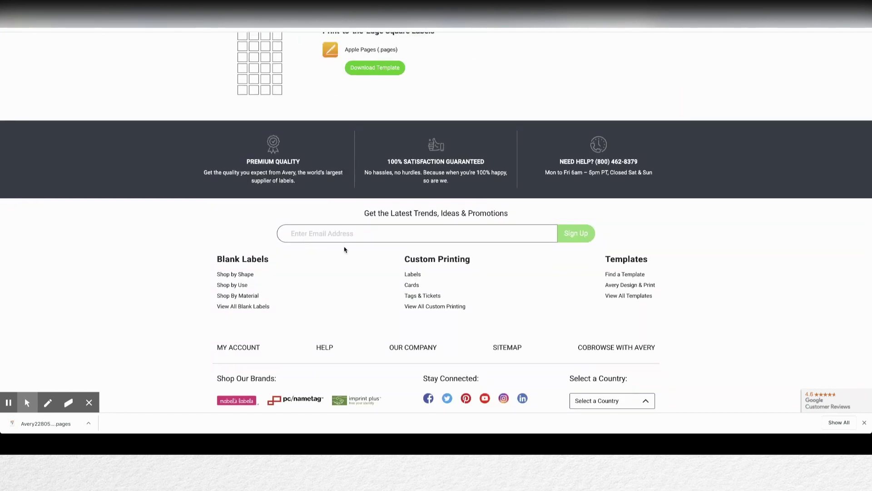
Open the downloaded Avery template and replace the first label's text with the SUPER sticker.
{"action": "left_click", "coordinate": [47, 424]}
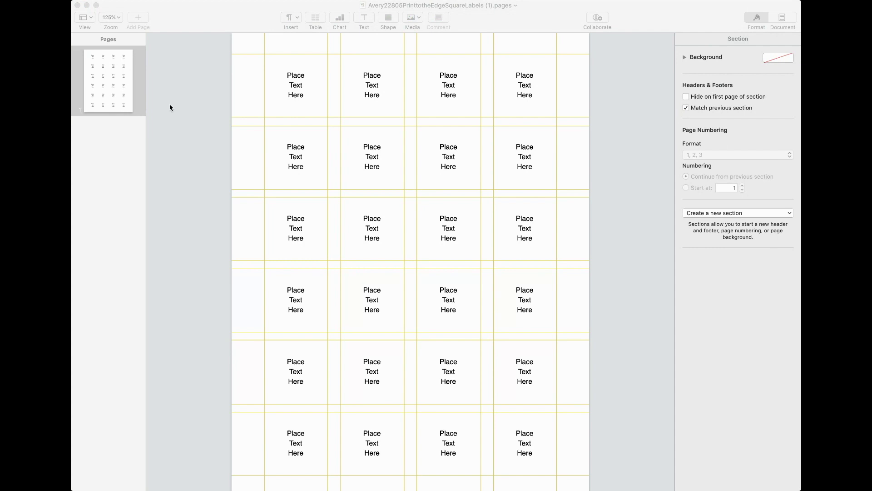
{"action": "left_click", "coordinate": [293, 97]}
{"action": "left_click_drag", "start_coordinate": [305, 96], "coordinate": [282, 75]}
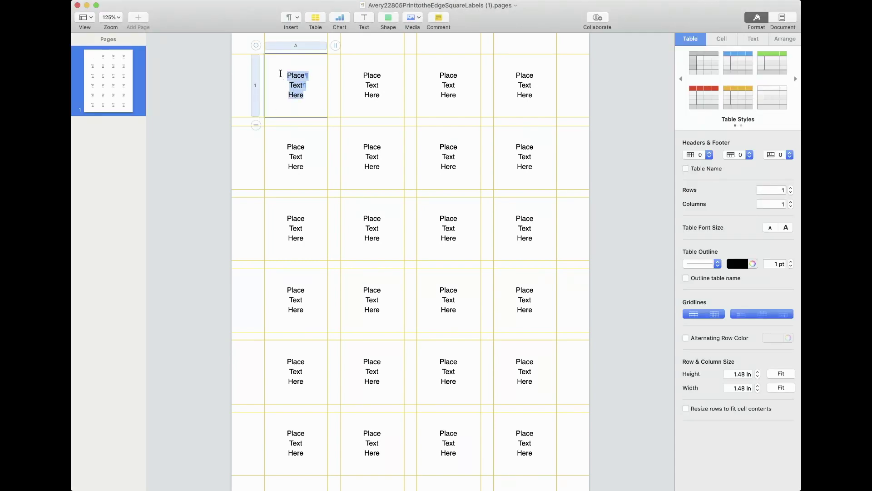
{"action": "key", "text": "BackSpace"}
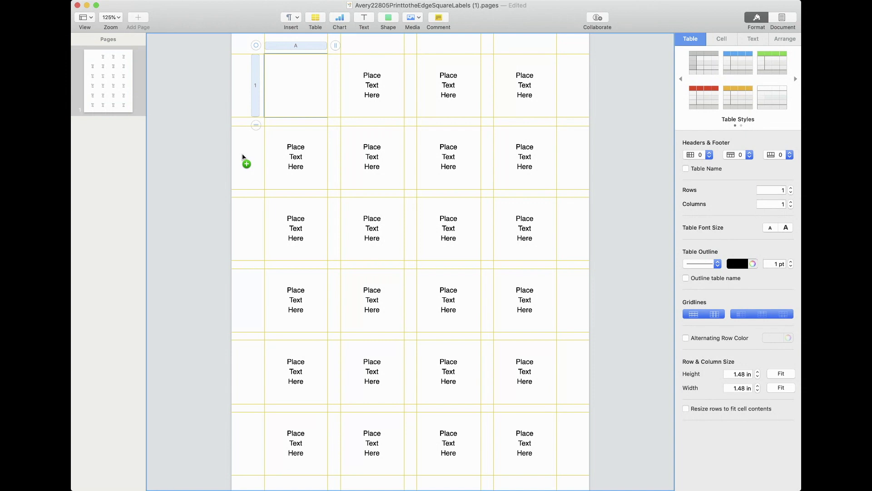
{"action": "left_click", "coordinate": [308, 95]}
{"action": "key", "text": "super+v"}
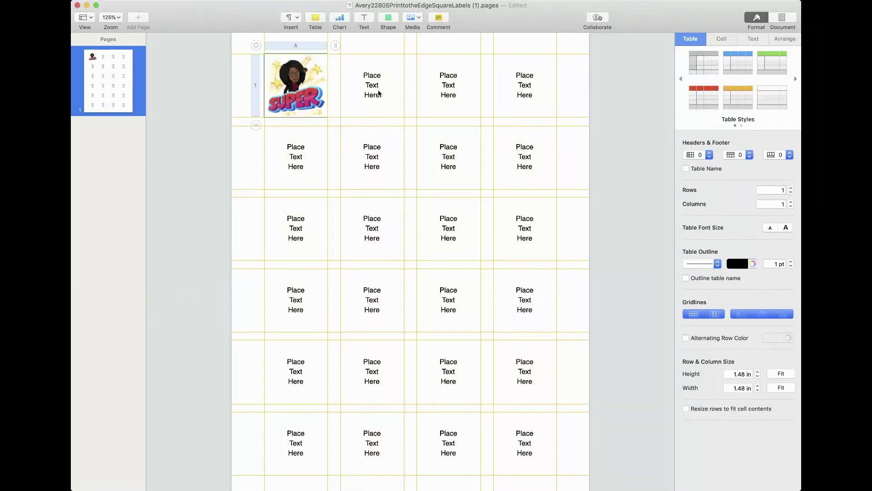
Drag the Great Idea sticker into the second label over its placeholder text.
{"action": "left_click", "coordinate": [377, 93]}
{"action": "left_click_drag", "start_coordinate": [378, 95], "coordinate": [361, 69]}
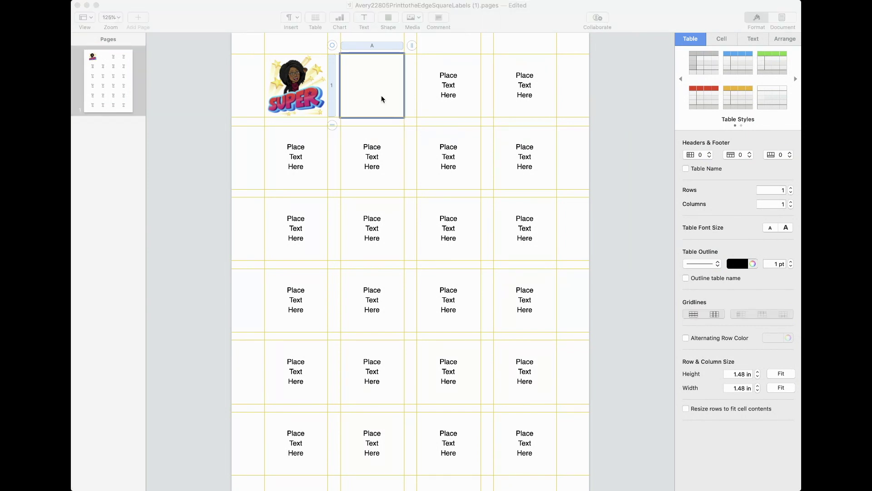
{"action": "left_click_drag", "start_coordinate": [295, 175], "coordinate": [373, 94]}
Delete the third label's placeholder text, leaving it empty.
{"action": "left_click", "coordinate": [444, 95]}
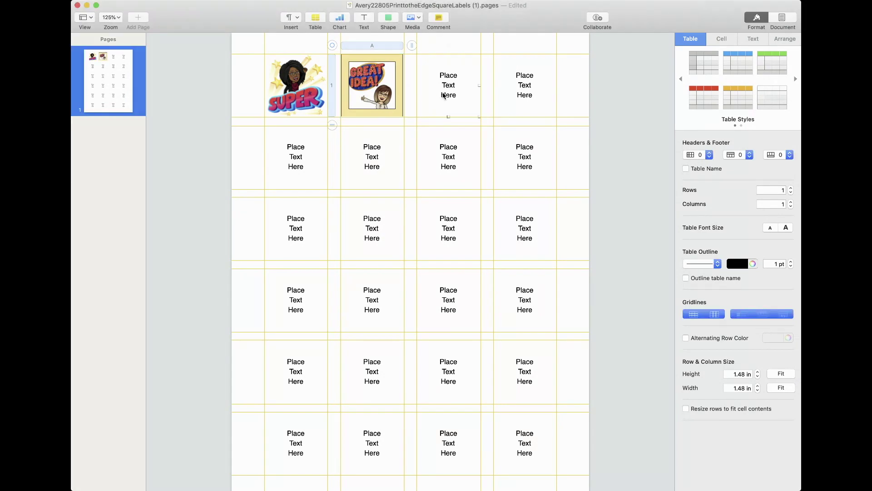
{"action": "double_click", "coordinate": [436, 79]}
{"action": "key", "text": "BackSpace"}
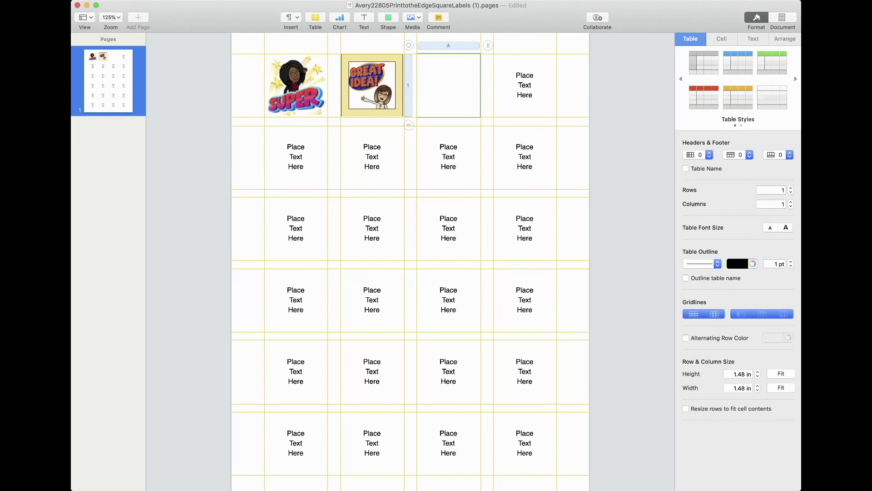
{"action": "key", "text": "super+Tab"}
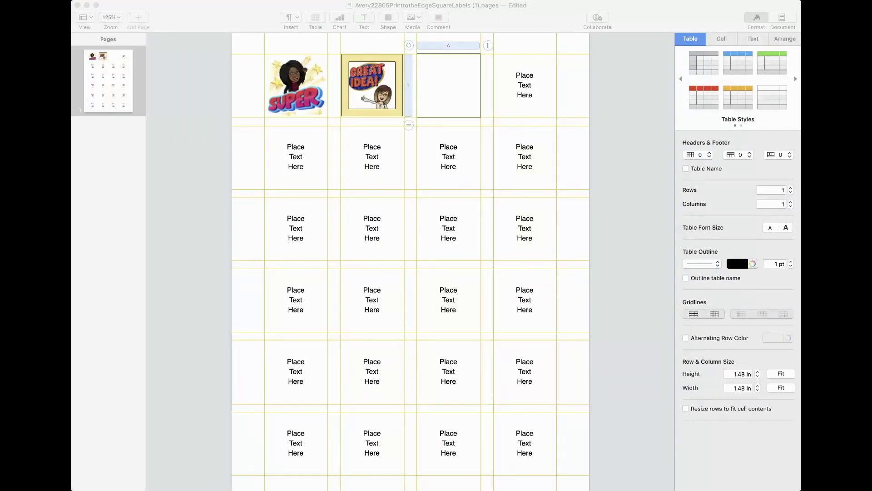